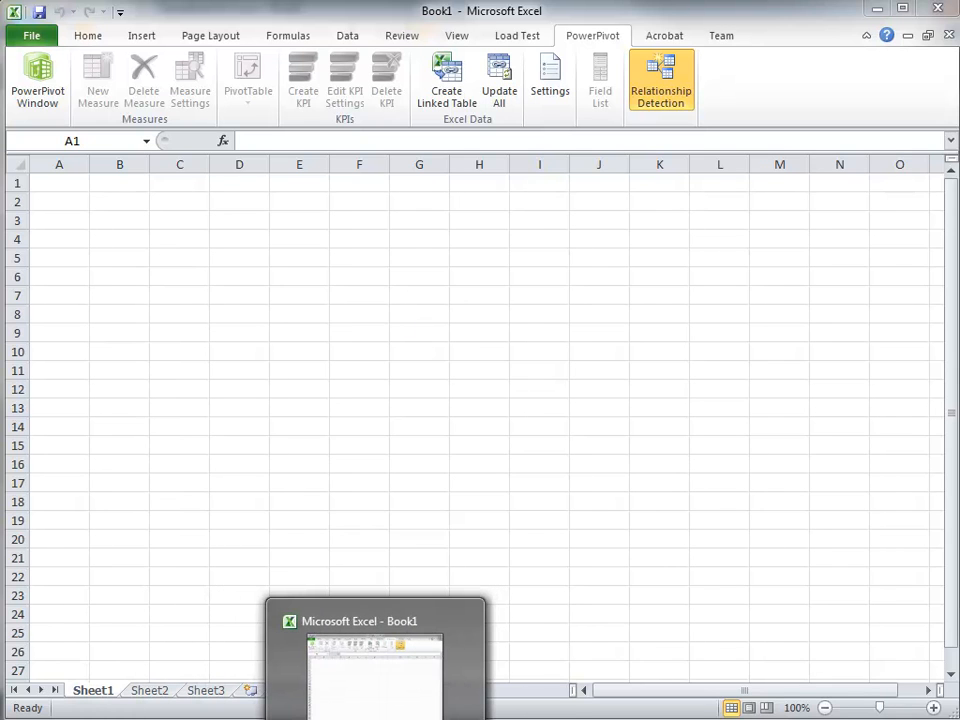
Switch to the Lab BI Site in the browser and open the US Stores list from all site content.
left_click(375, 706)
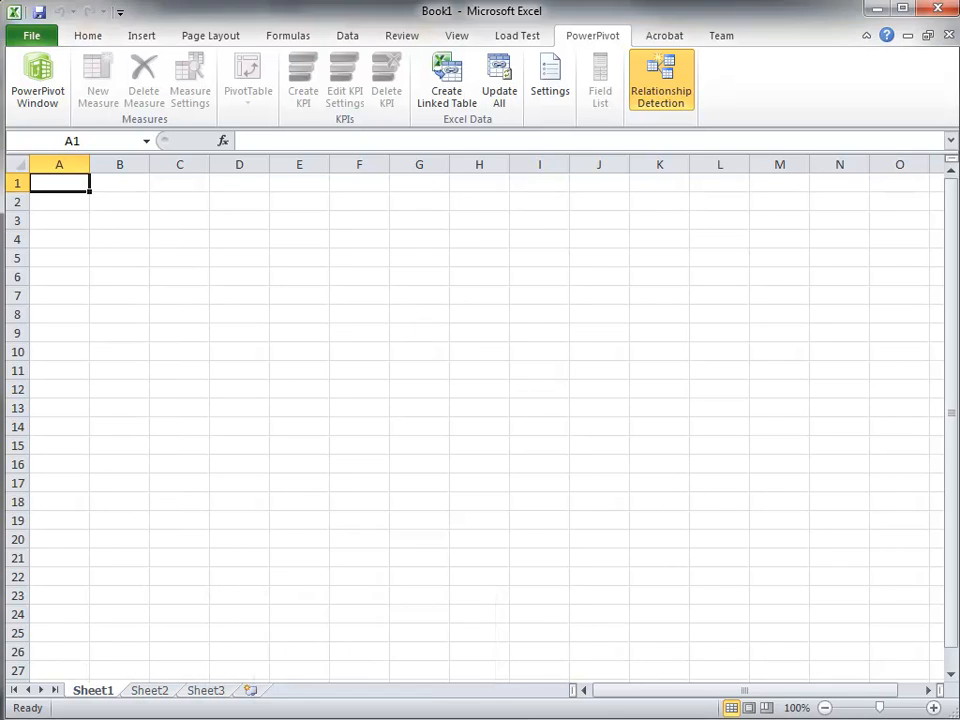
left_click(874, 11)
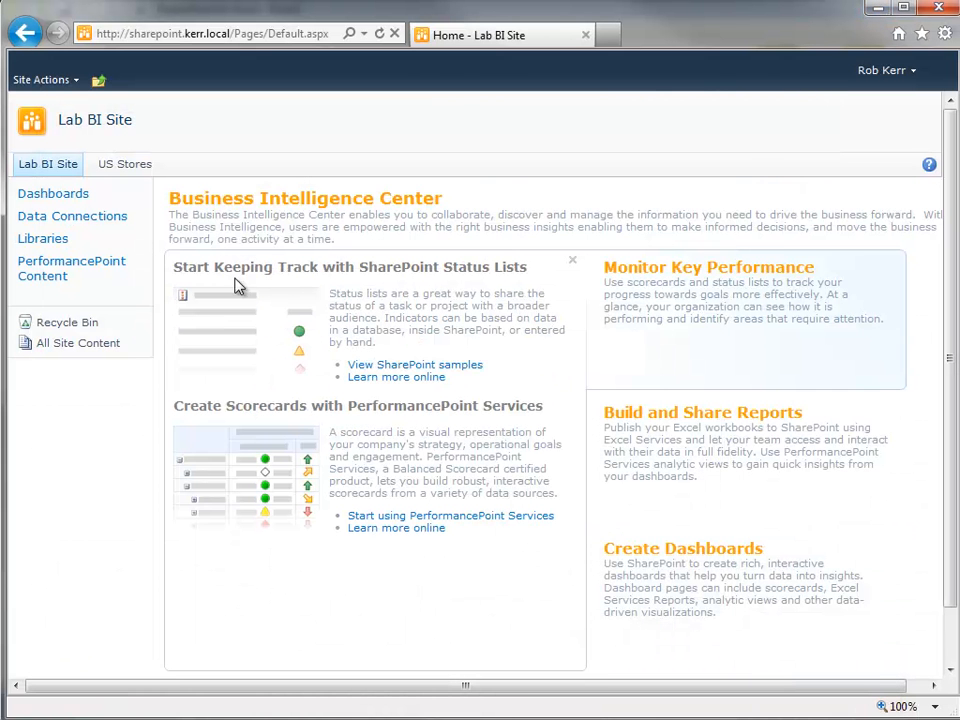
left_click(79, 344)
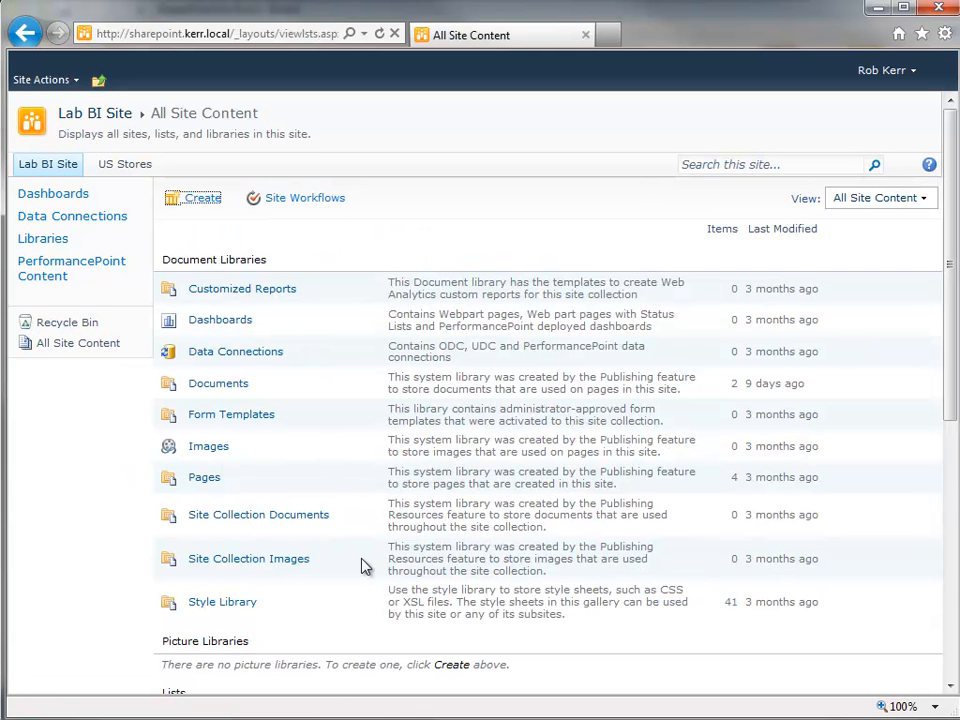
scroll(429, 386, "down", 3)
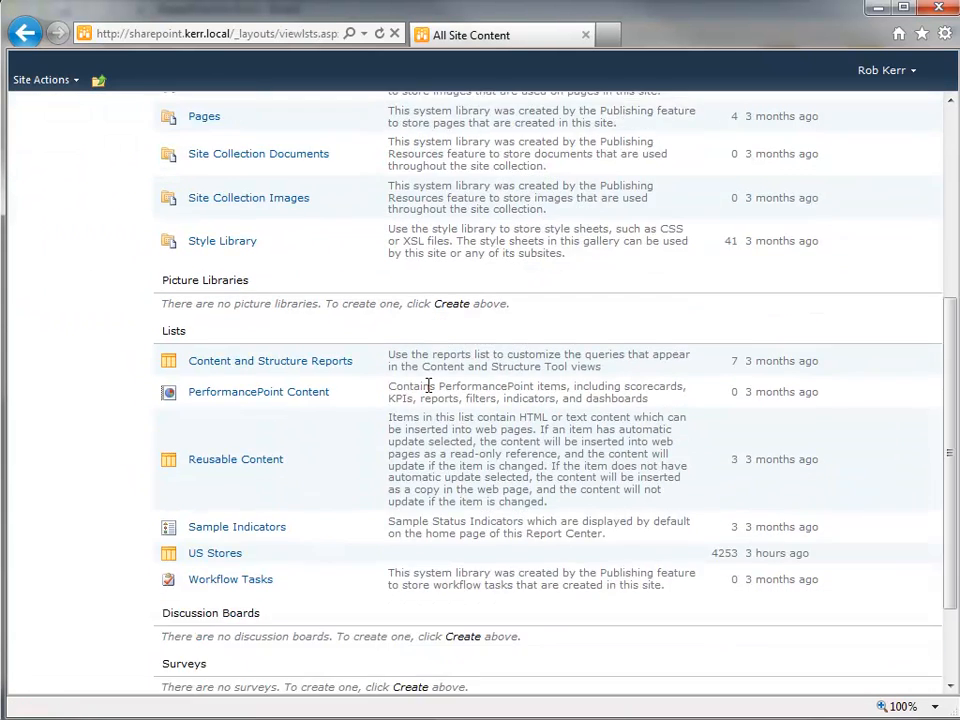
scroll(429, 386, "down", 1)
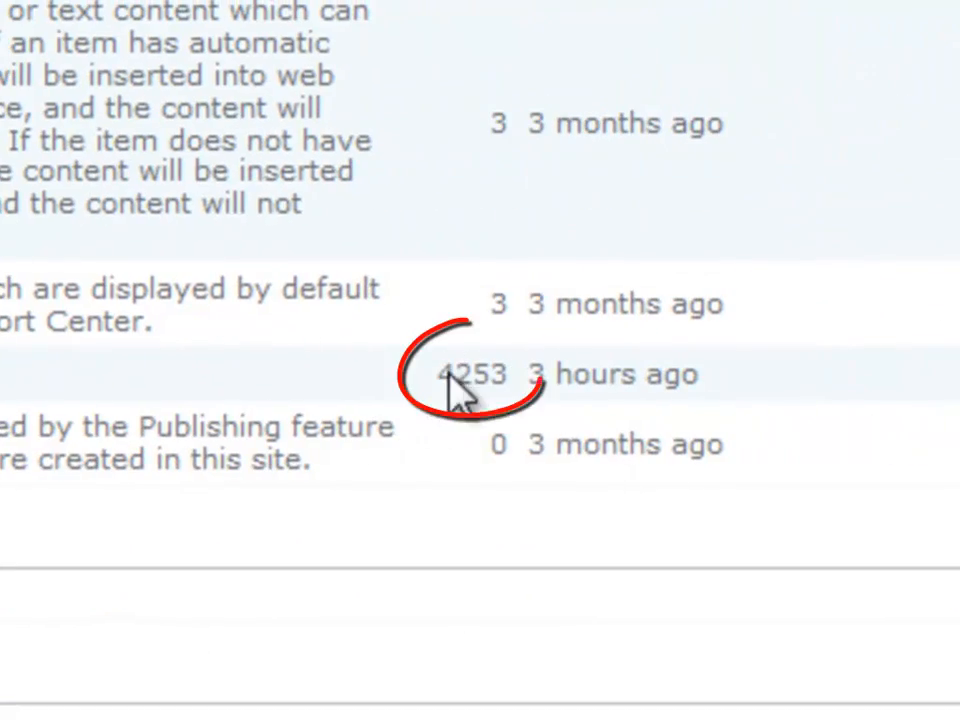
left_click_drag(455, 385, 544, 428)
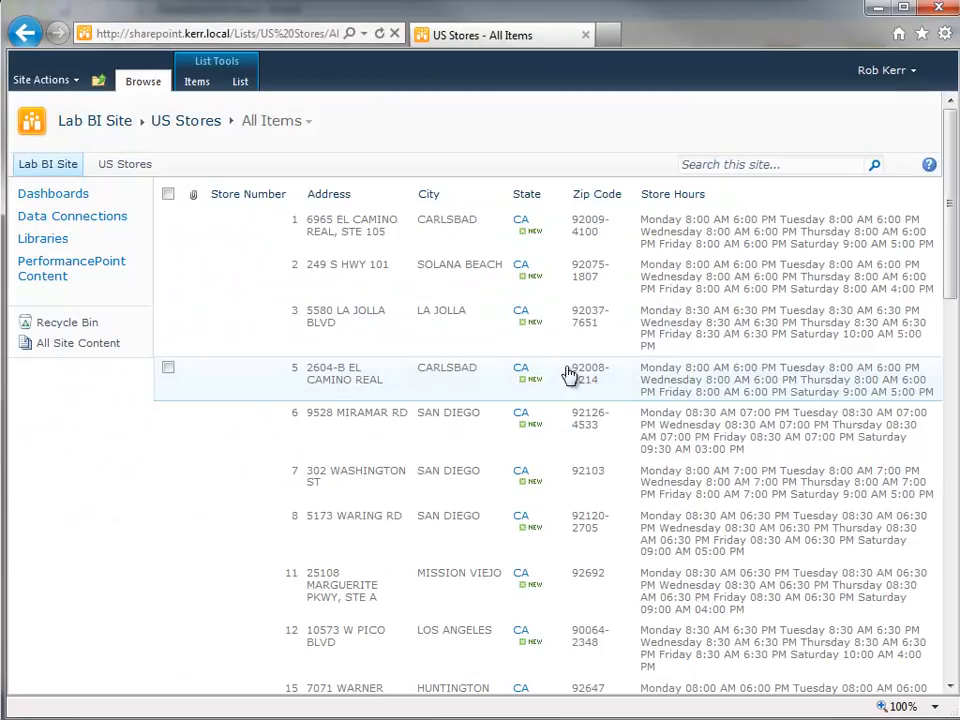
Examine the US Stores list's records, including addresses, cities, states, zip codes and store hours.
scroll(566, 370, "down", 5)
scroll(567, 320, "down", 3)
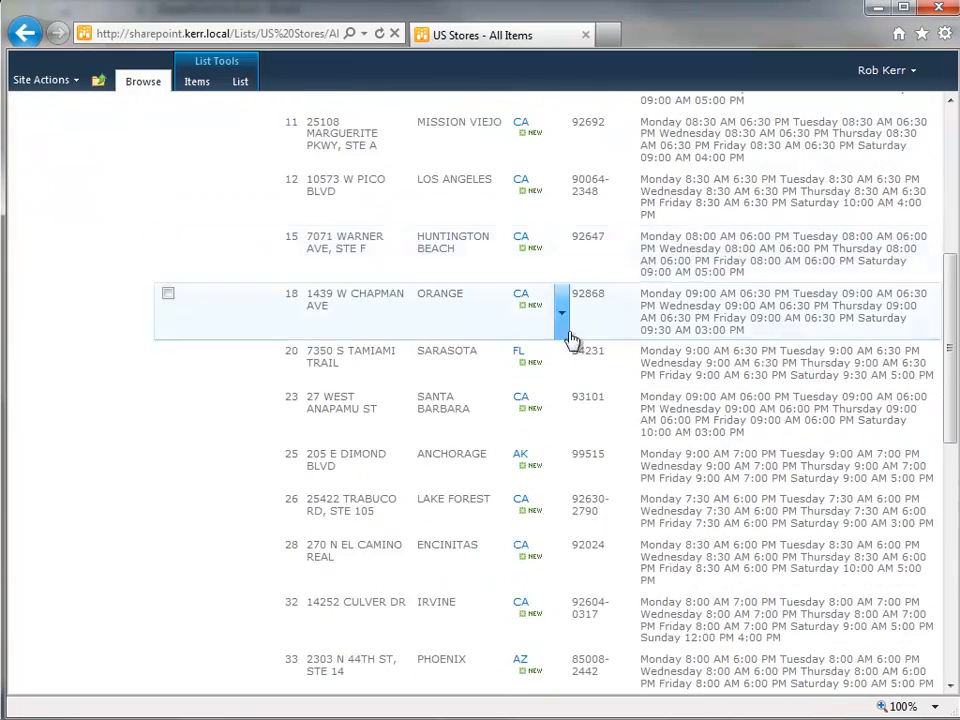
scroll(435, 302, "up", 6)
scroll(395, 270, "up", 2)
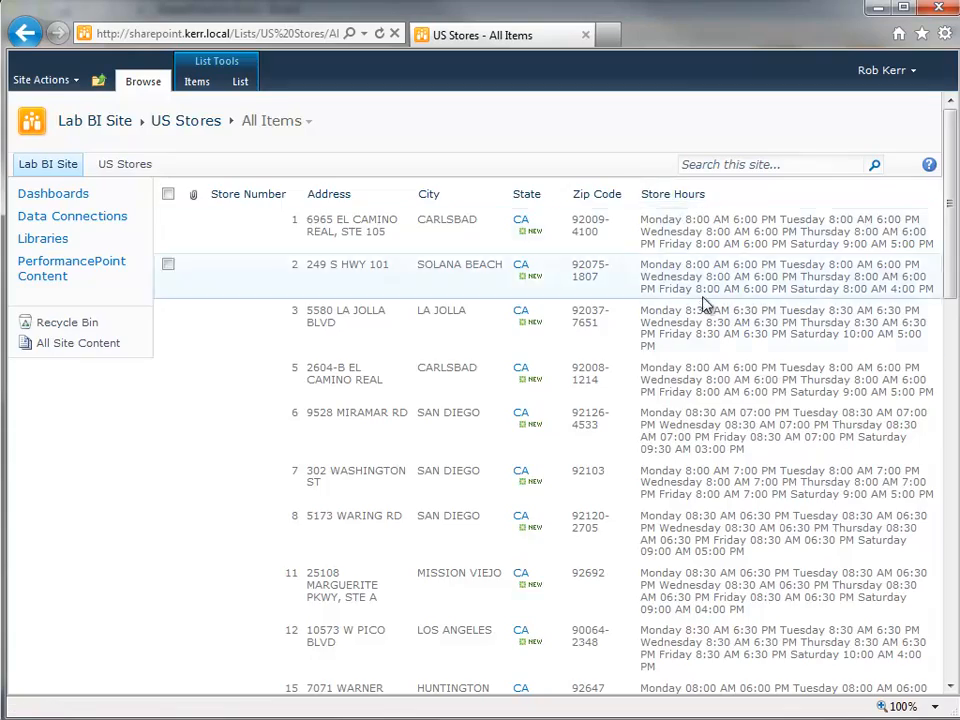
scroll(707, 302, "down", 12)
scroll(705, 316, "down", 6)
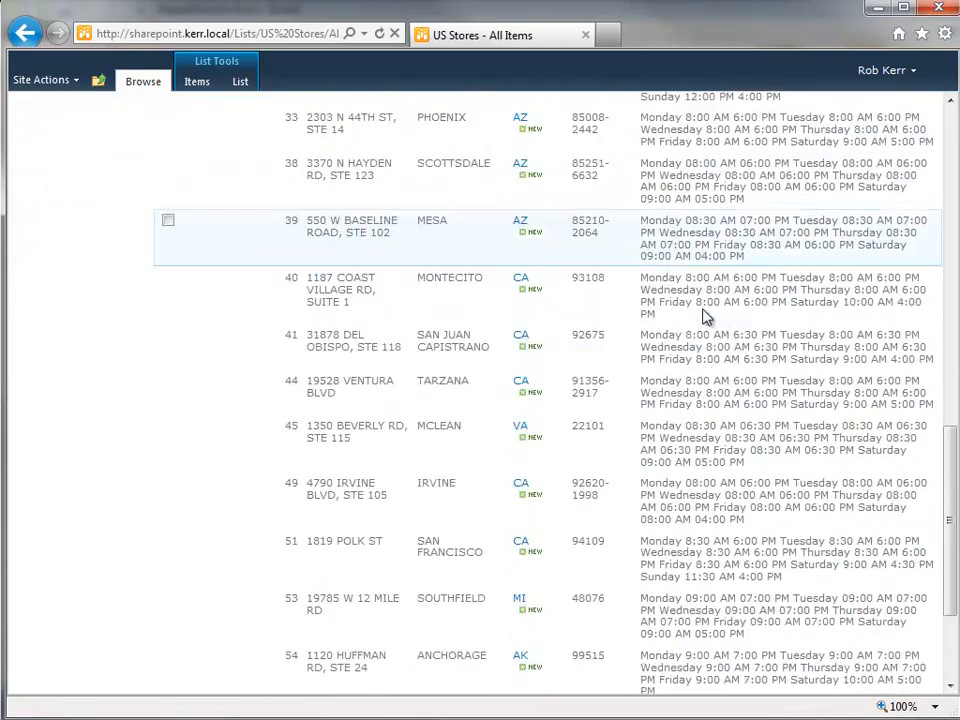
left_click_drag(952, 603, 954, 204)
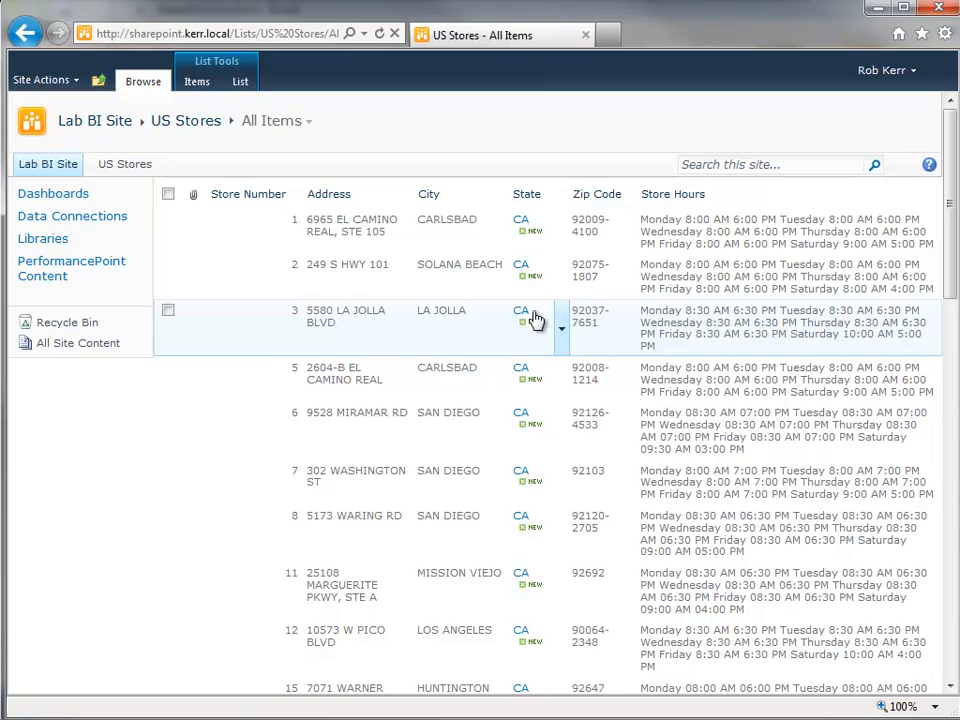
scroll(438, 250, "down", 3)
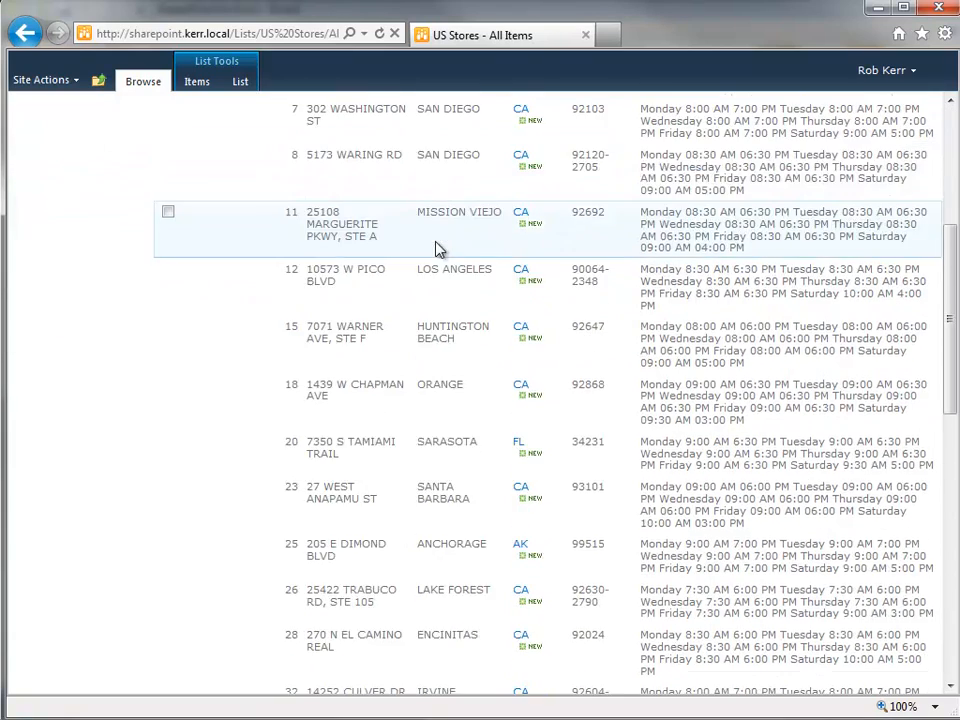
scroll(438, 250, "up", 3)
scroll(435, 236, "up", 2)
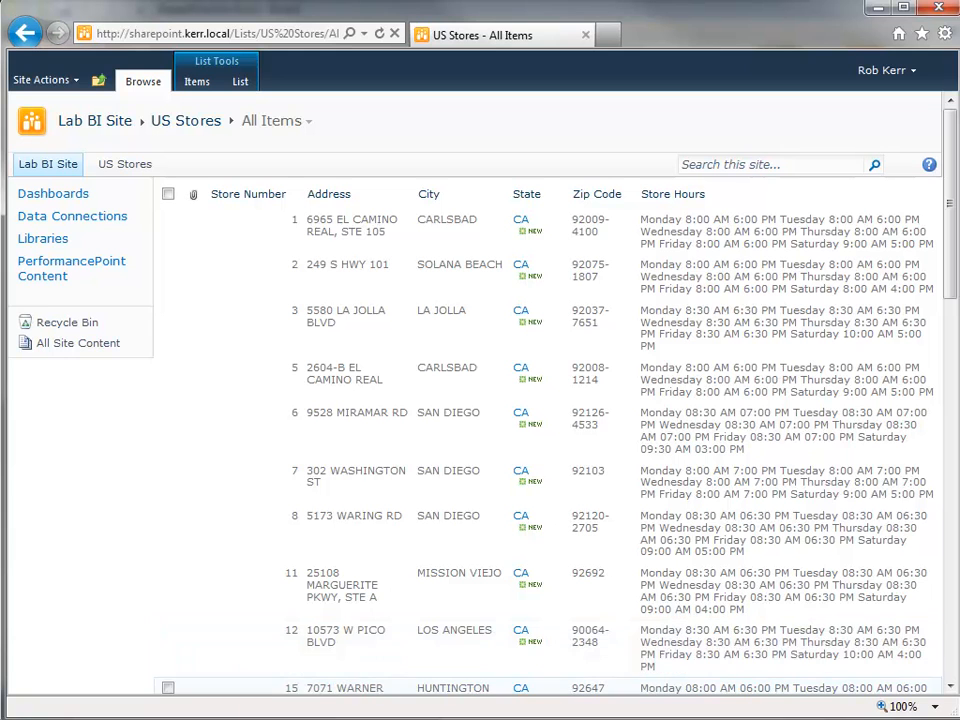
Switch back to the blank workbook in Excel and open the PowerPivot window.
mouse_move(290, 719)
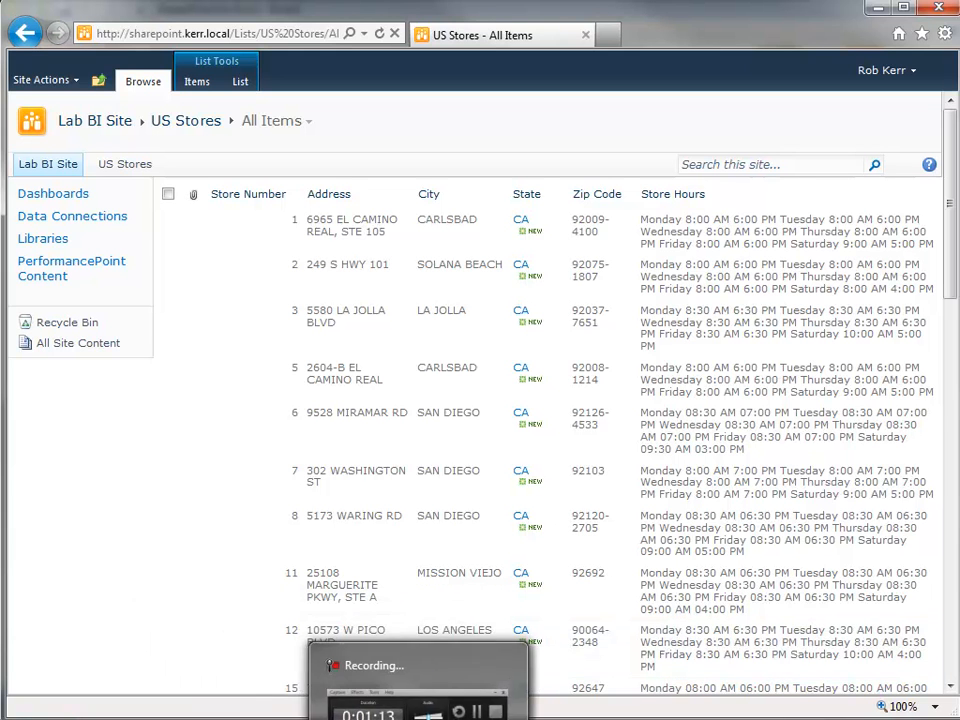
left_click(385, 719)
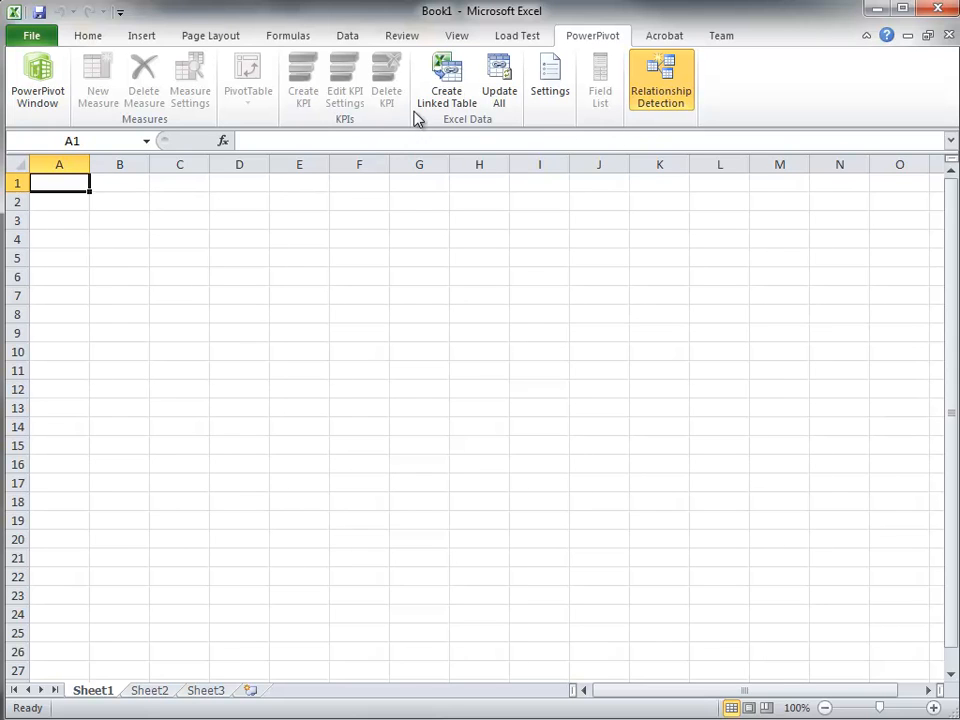
left_click(40, 82)
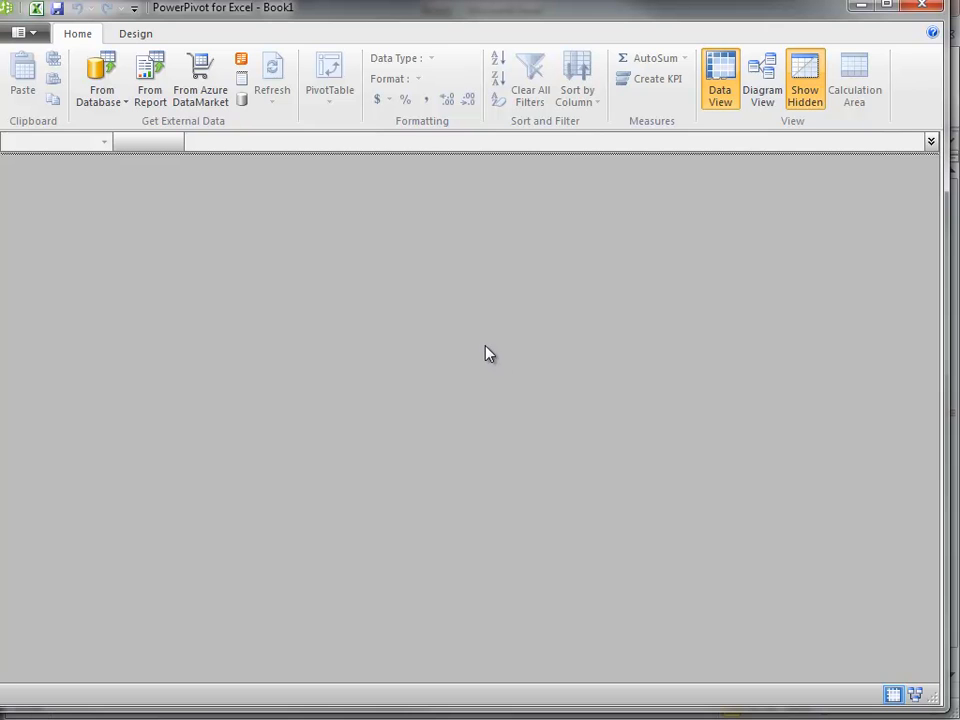
left_click(104, 101)
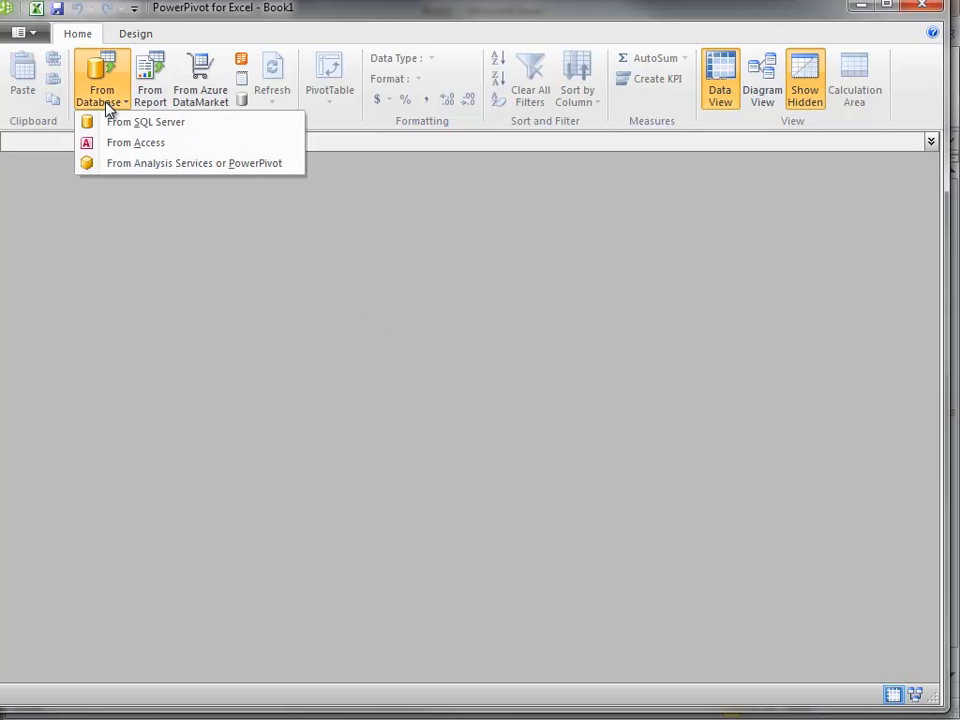
left_click(140, 122)
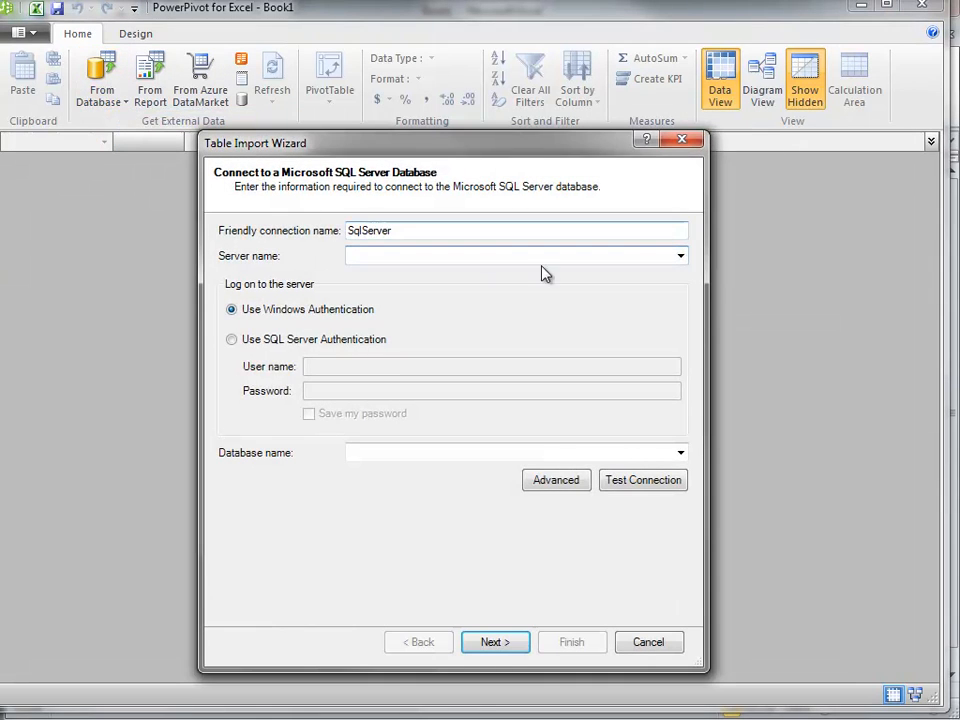
left_click(645, 643)
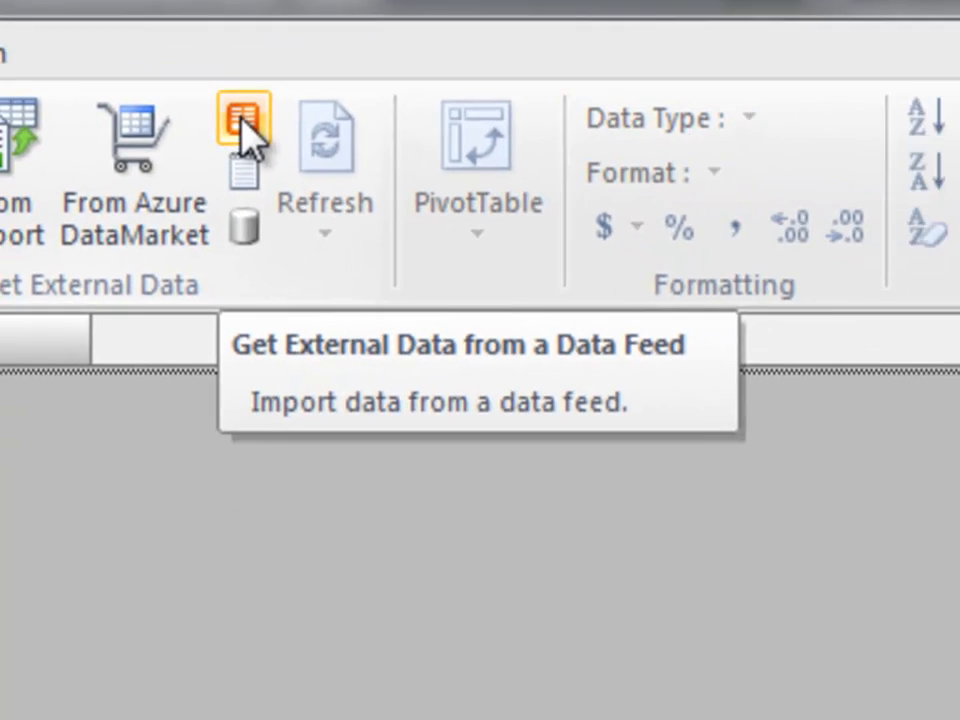
left_click(252, 190)
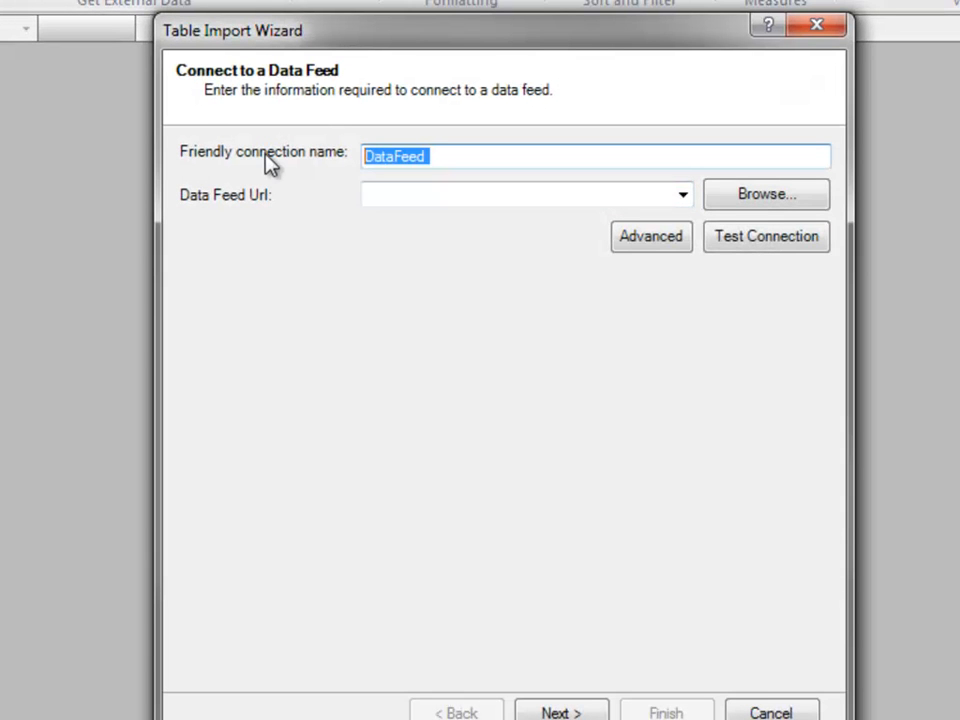
type("USStores")
left_click(390, 192)
type("http://sharepoint.kerr.local/_vti_bin/listdata.svc")
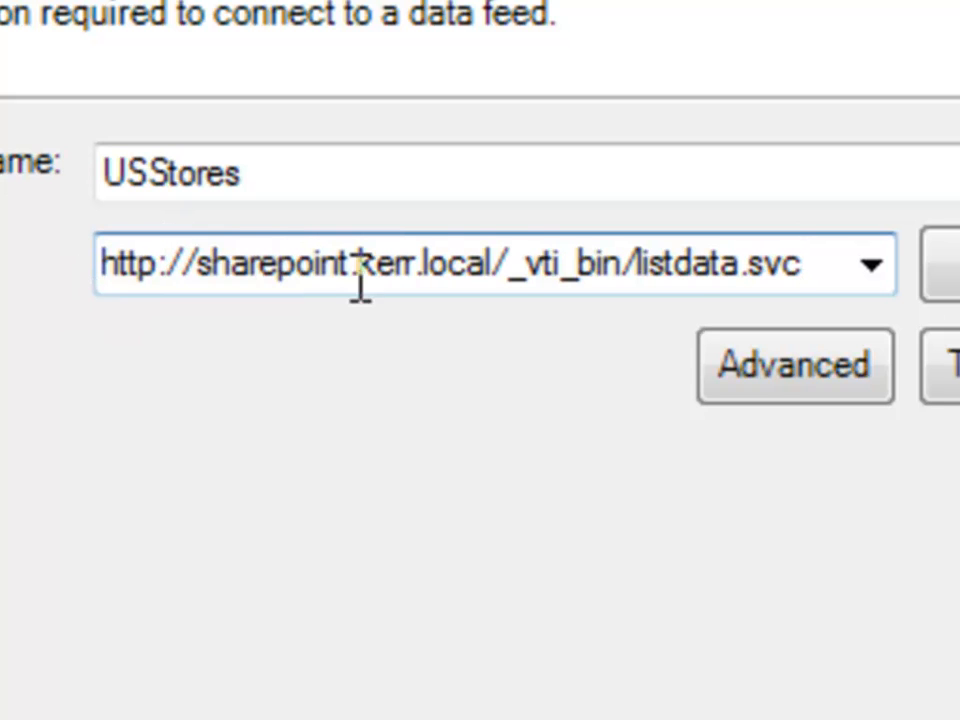
left_click_drag(512, 264, 32, 262)
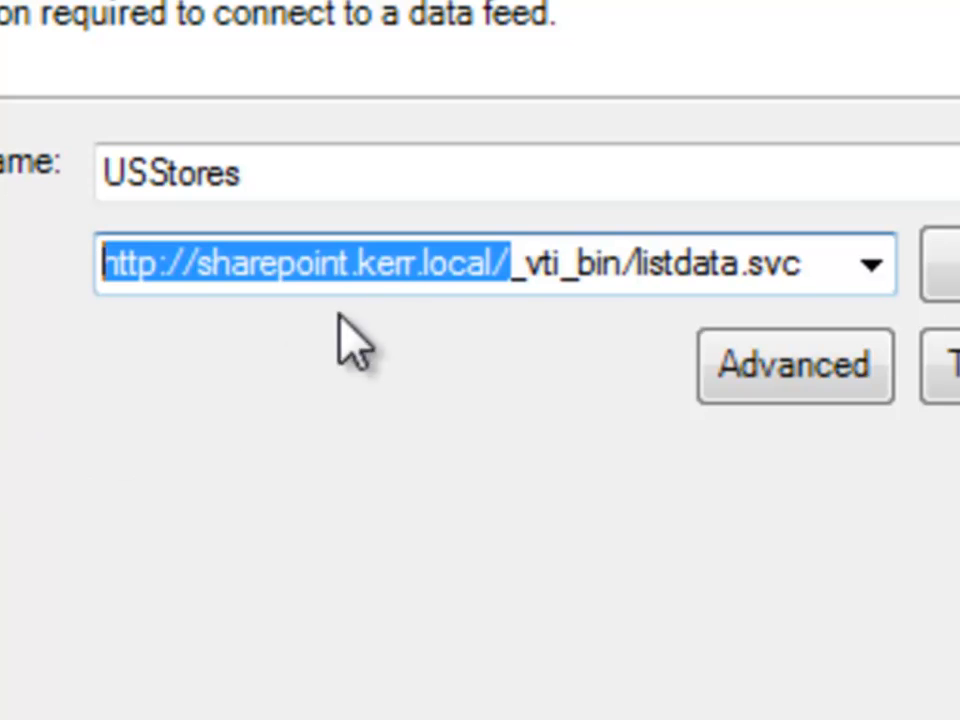
left_click_drag(513, 268, 825, 259)
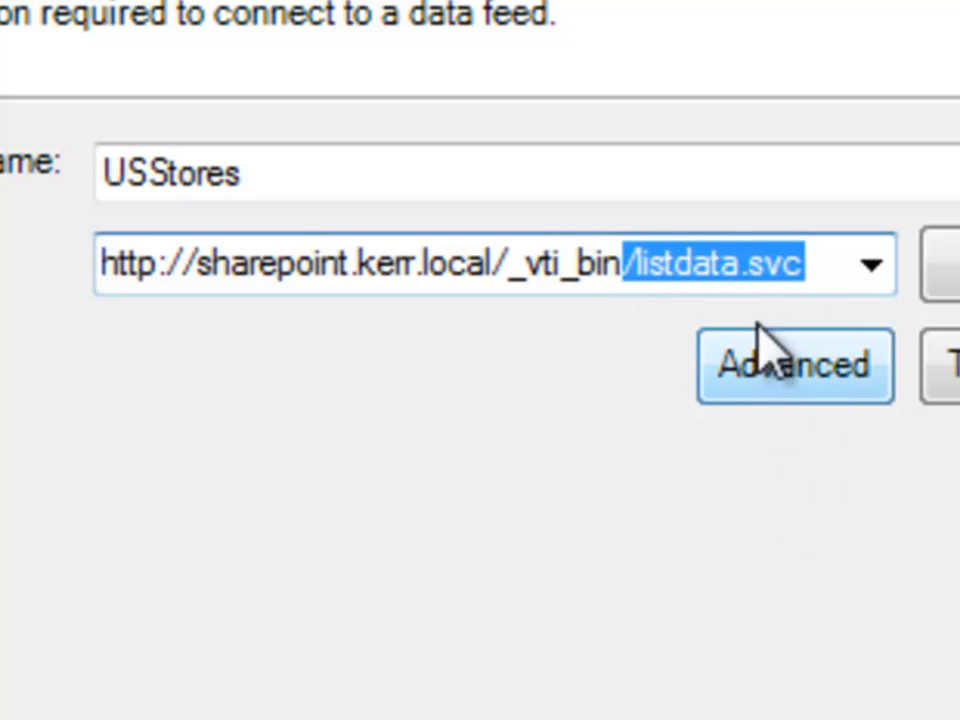
left_click(804, 264)
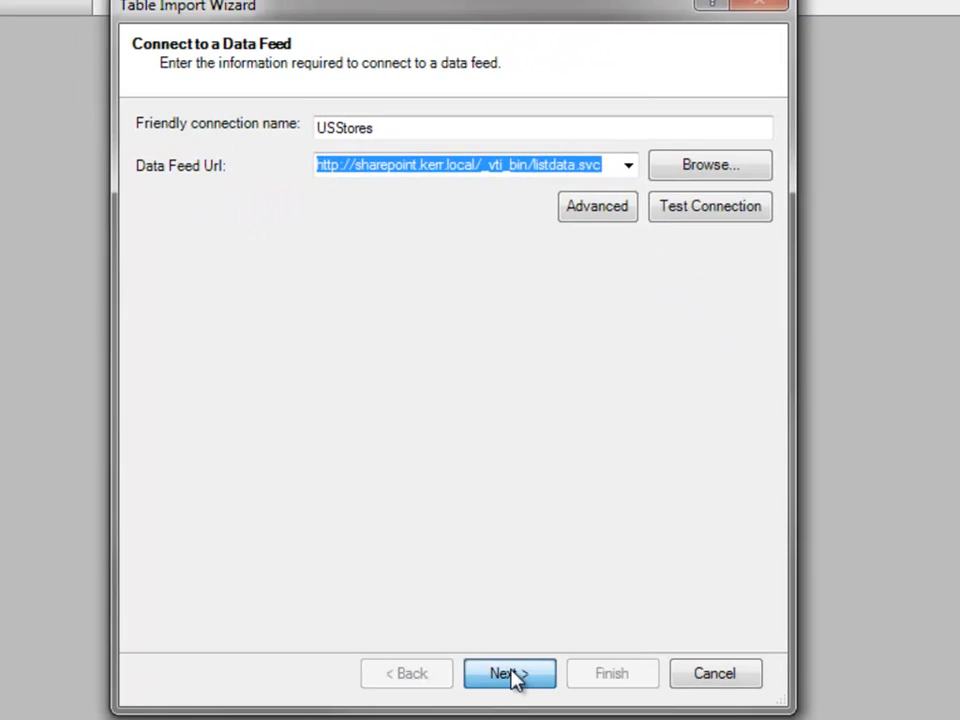
left_click(586, 719)
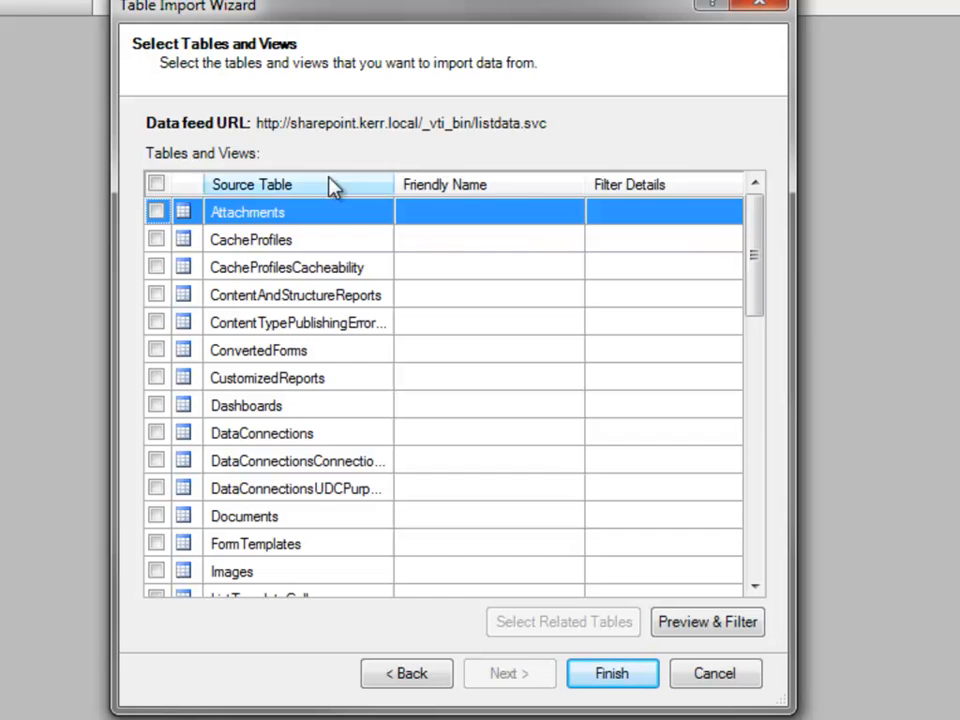
Widen the Source Table column and select the USStores table for import.
left_click_drag(752, 235, 755, 531)
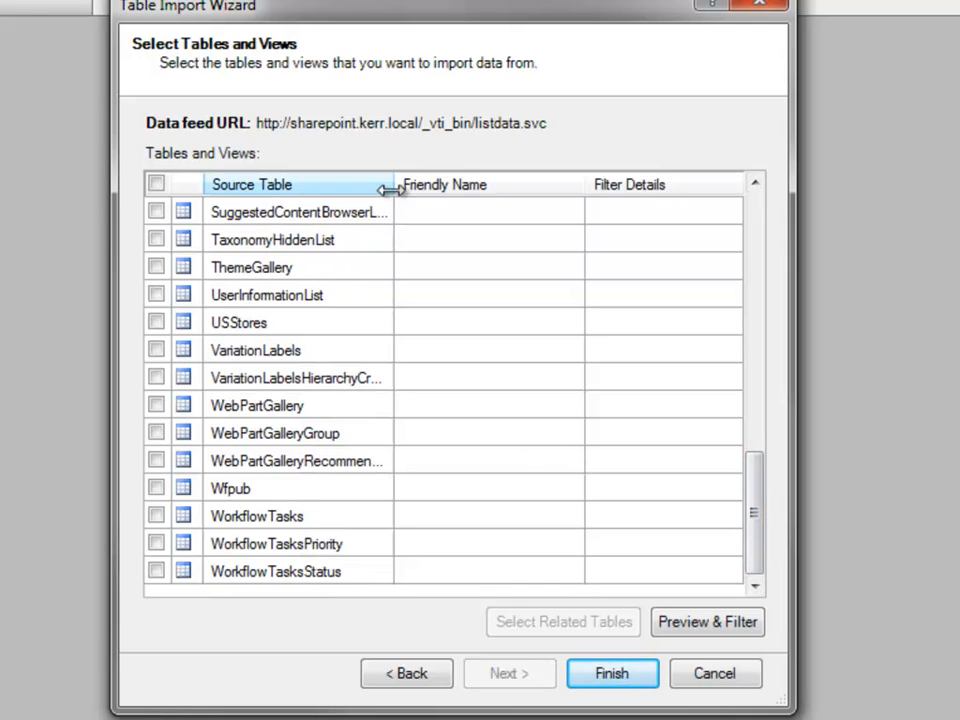
left_click_drag(393, 186, 489, 190)
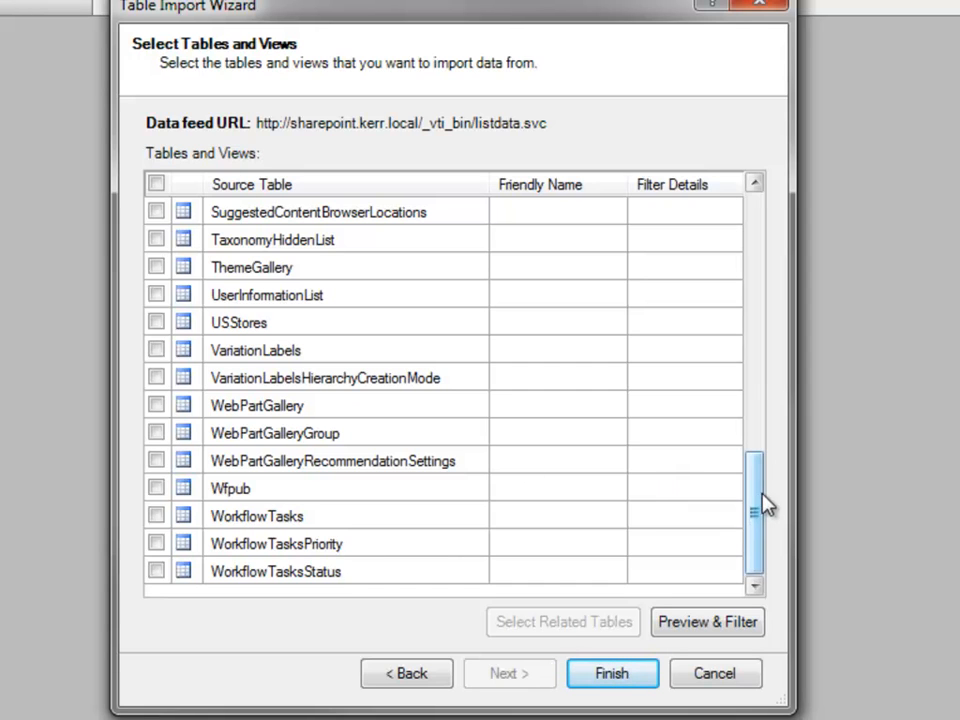
left_click_drag(757, 508, 619, 259)
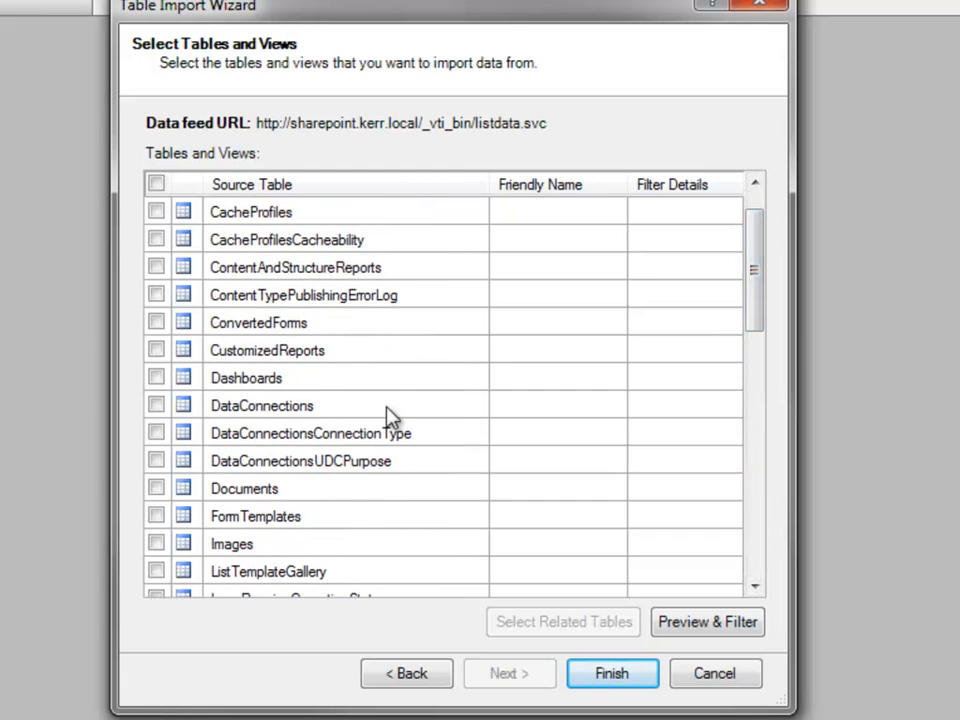
left_click_drag(754, 261, 750, 475)
left_click(258, 405)
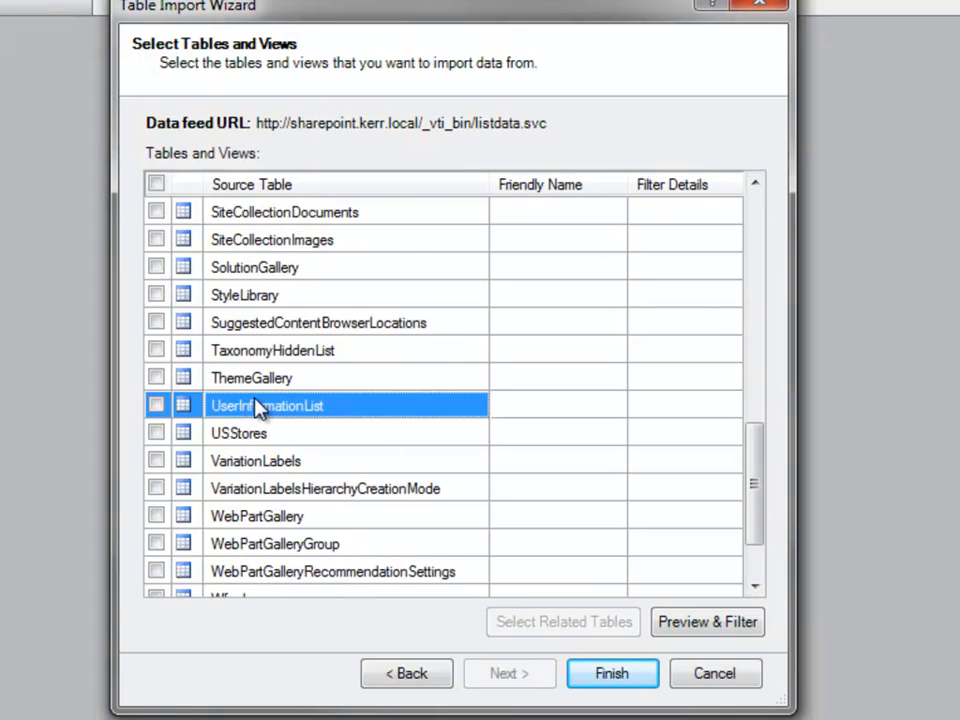
left_click(154, 434)
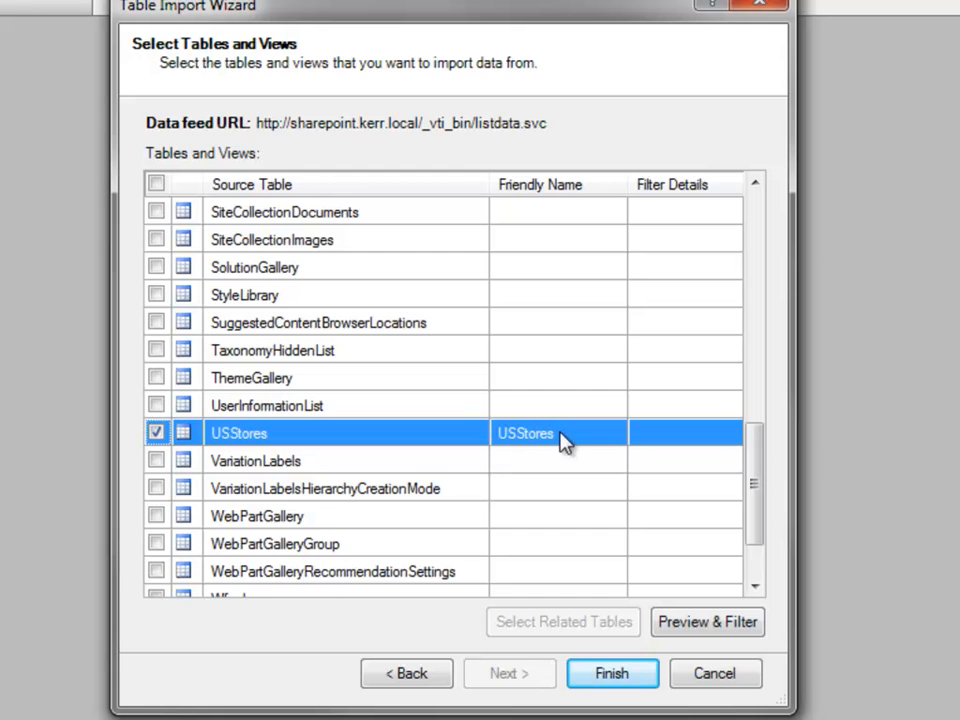
Preview the USStores table and limit its imported columns to State, StoreNumber, Address, City, ZipCode and StoreHours.
left_click(704, 622)
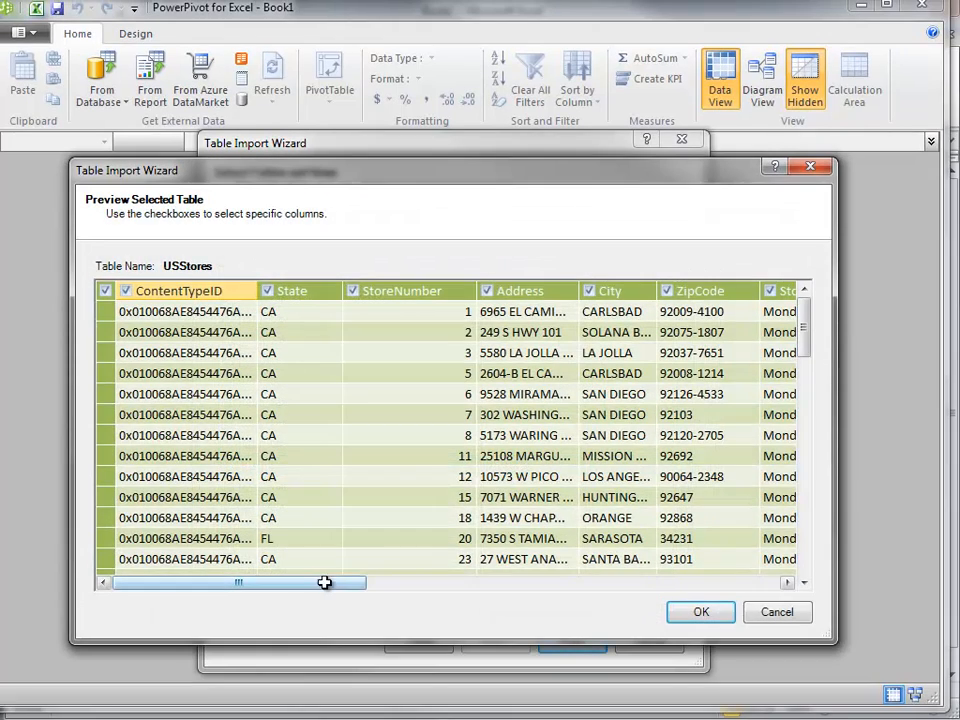
left_click_drag(312, 589, 240, 581)
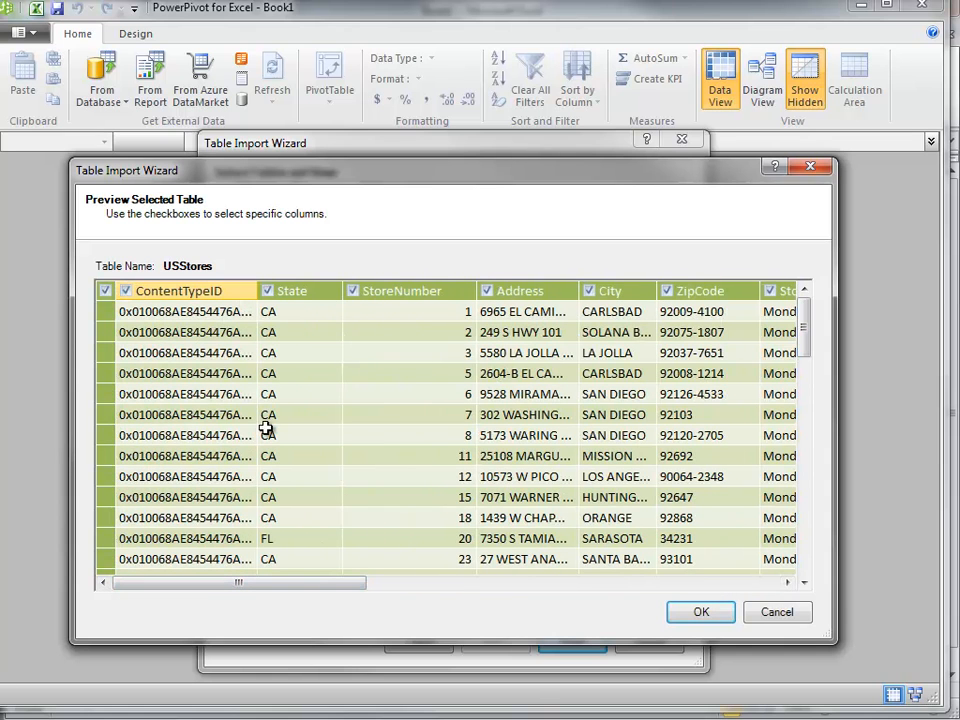
left_click(106, 291)
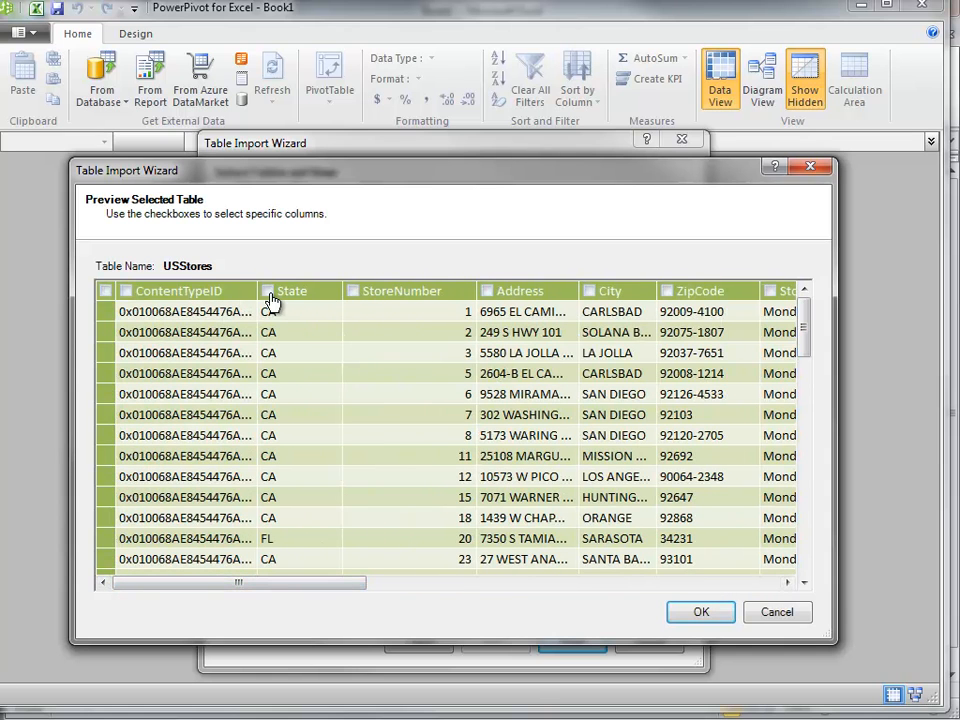
left_click(268, 292)
left_click(352, 291)
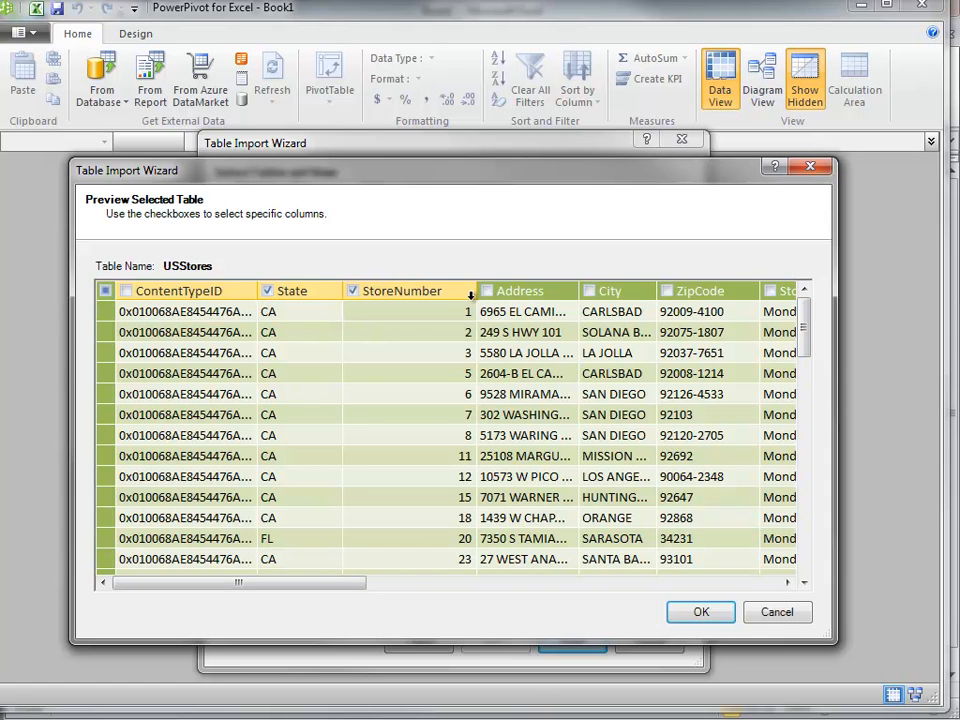
left_click(589, 291)
left_click(666, 292)
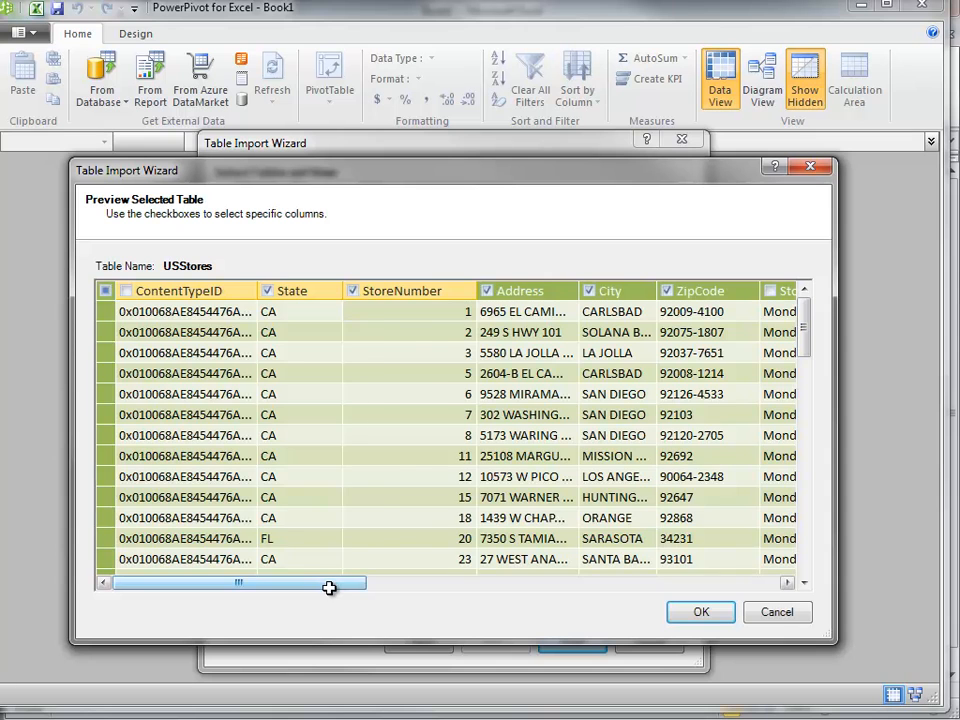
left_click_drag(328, 585, 414, 580)
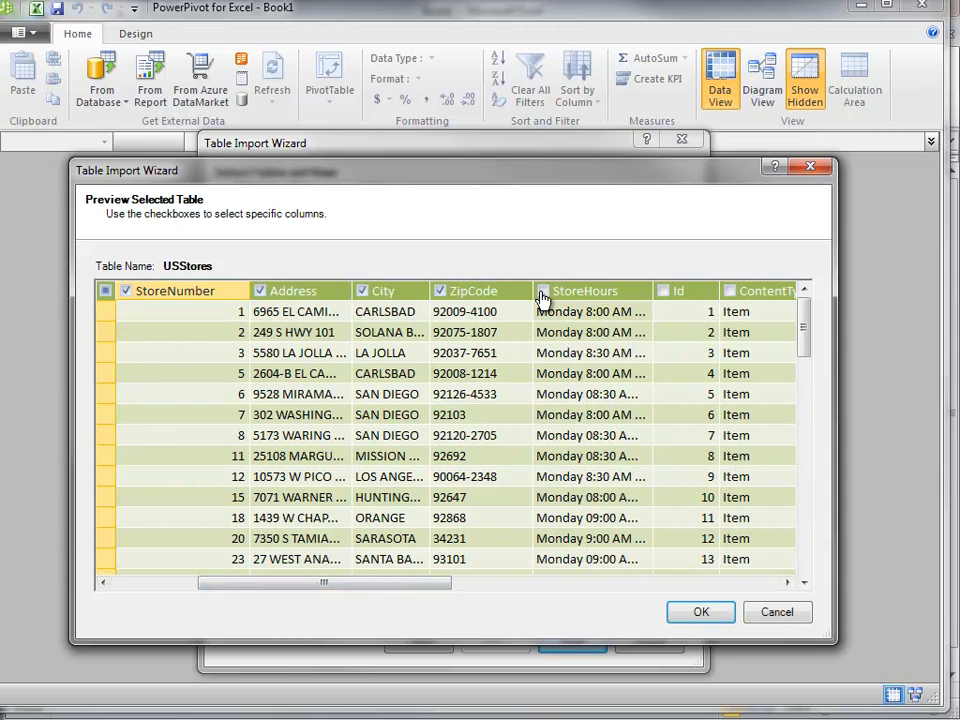
left_click(542, 292)
left_click_drag(386, 583, 768, 587)
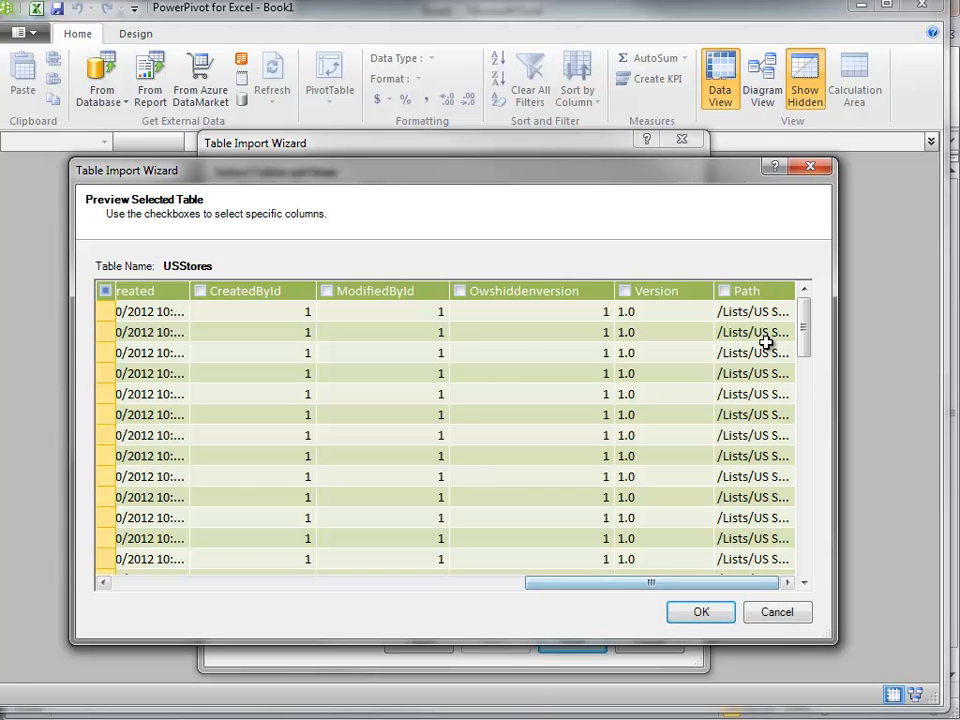
left_click_drag(709, 587, 130, 583)
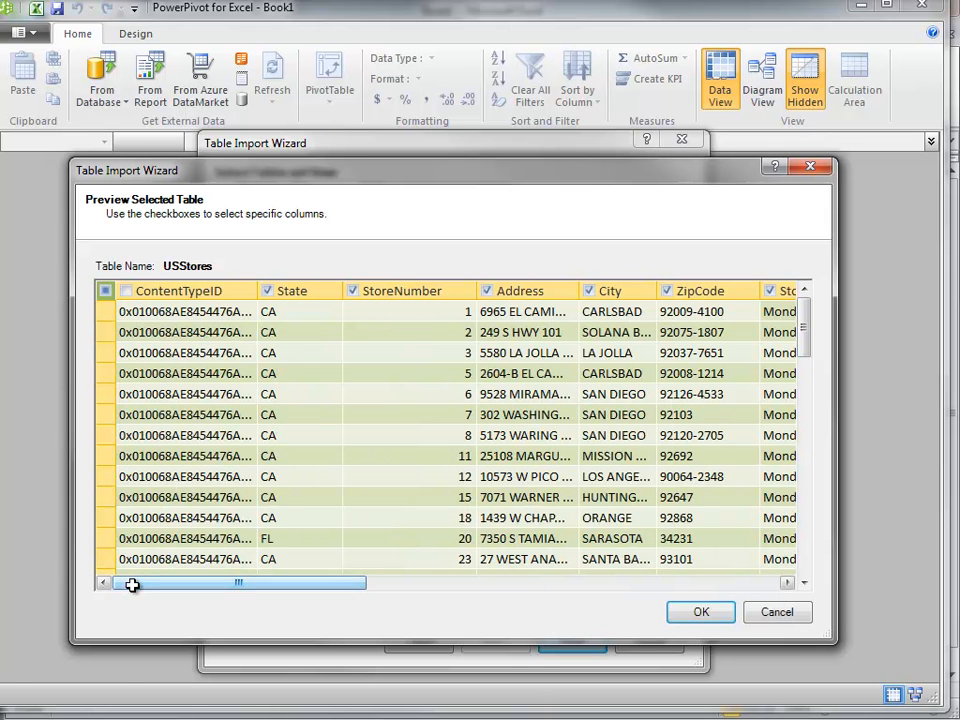
left_click(692, 614)
Import the filtered USStores table into PowerPivot and refresh its data from the SharePoint feed.
left_click(586, 645)
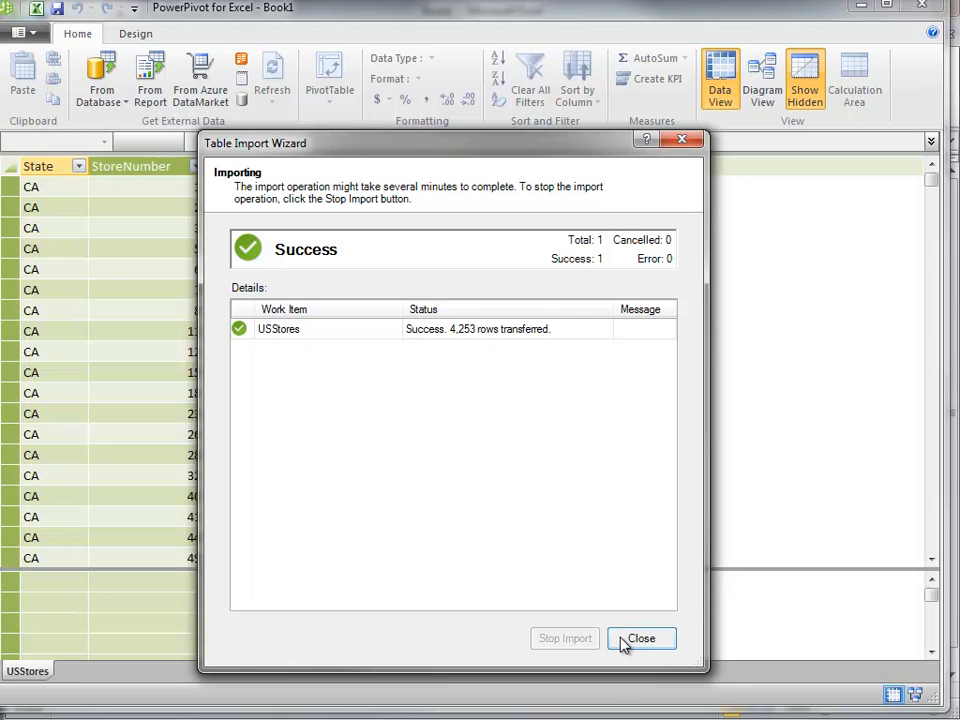
left_click(622, 642)
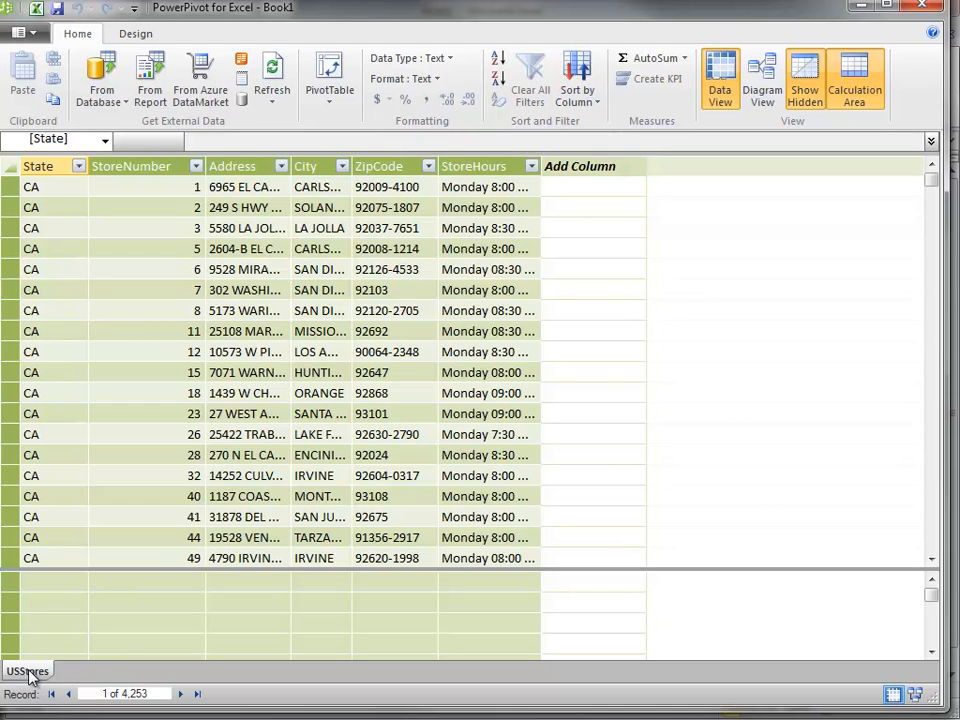
left_click_drag(931, 181, 935, 537)
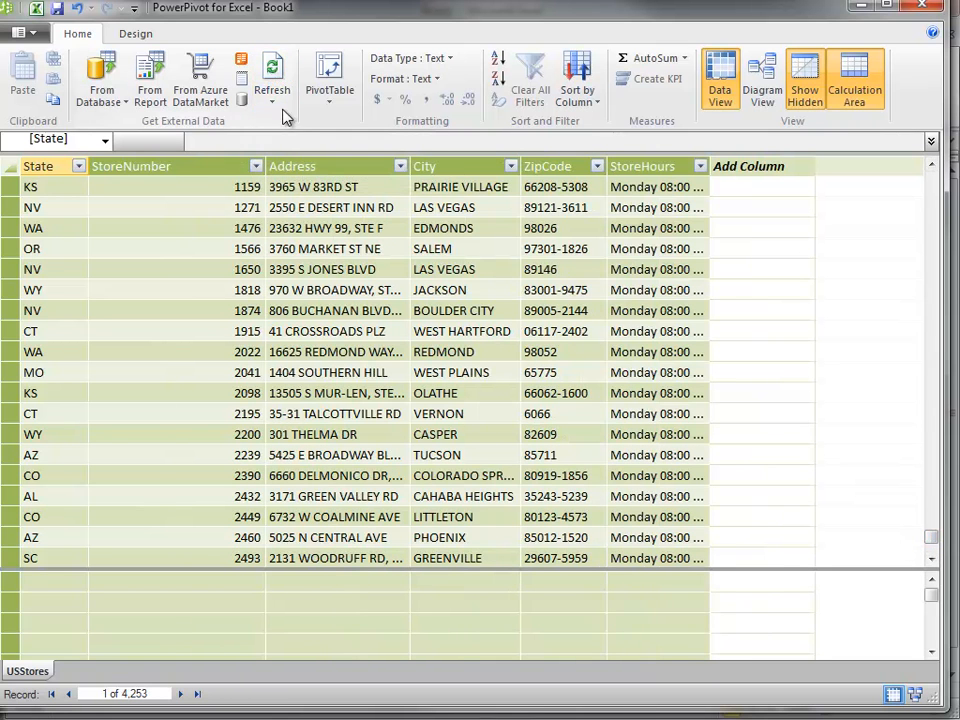
left_click(272, 75)
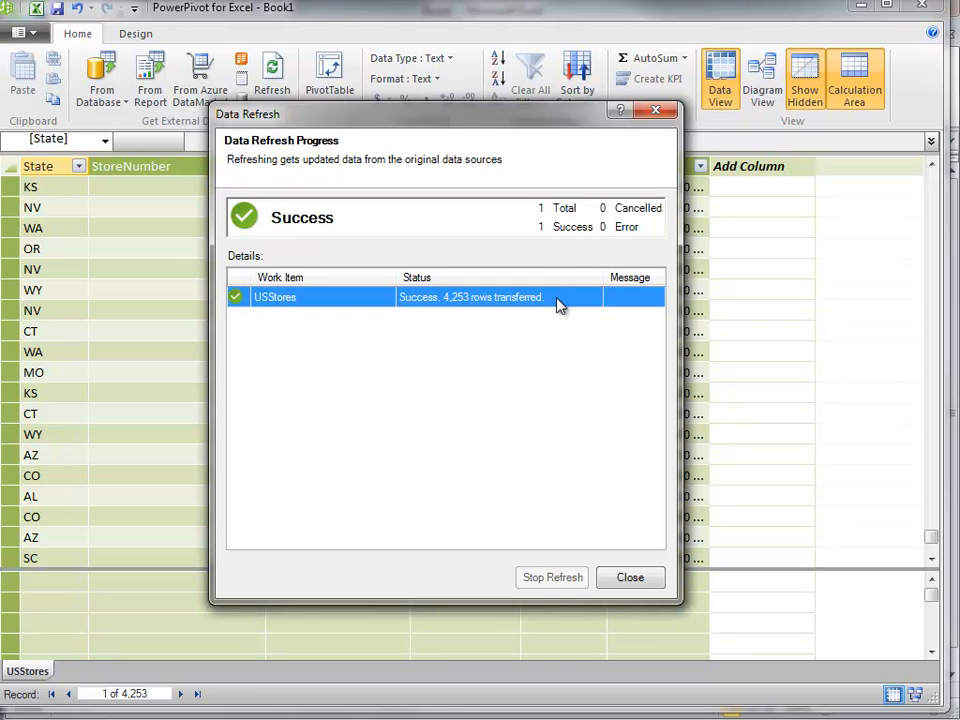
left_click(628, 576)
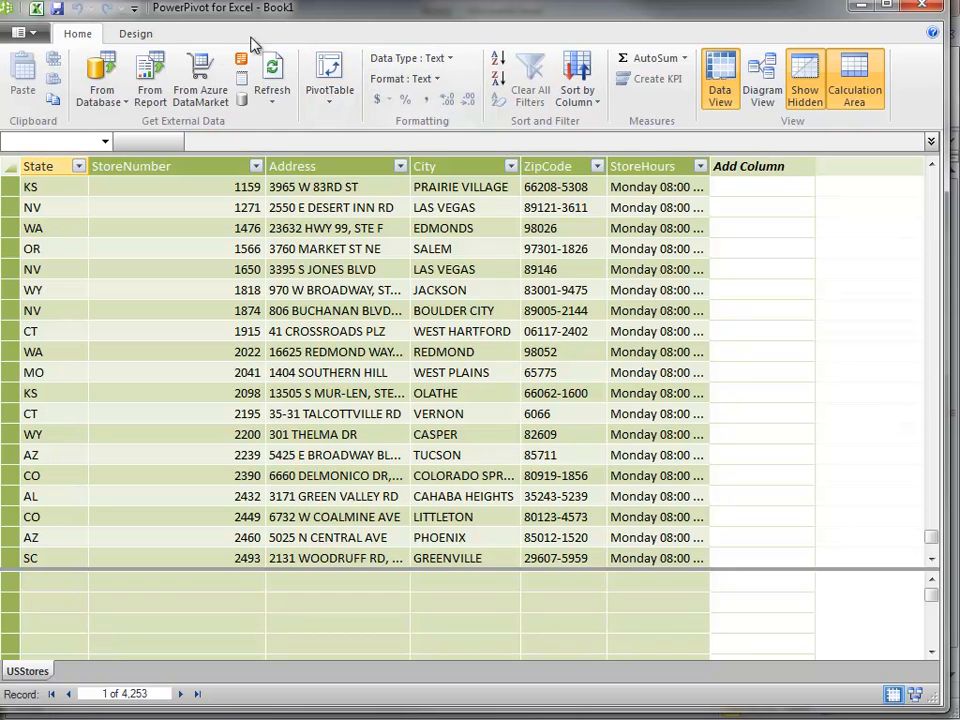
left_click(135, 38)
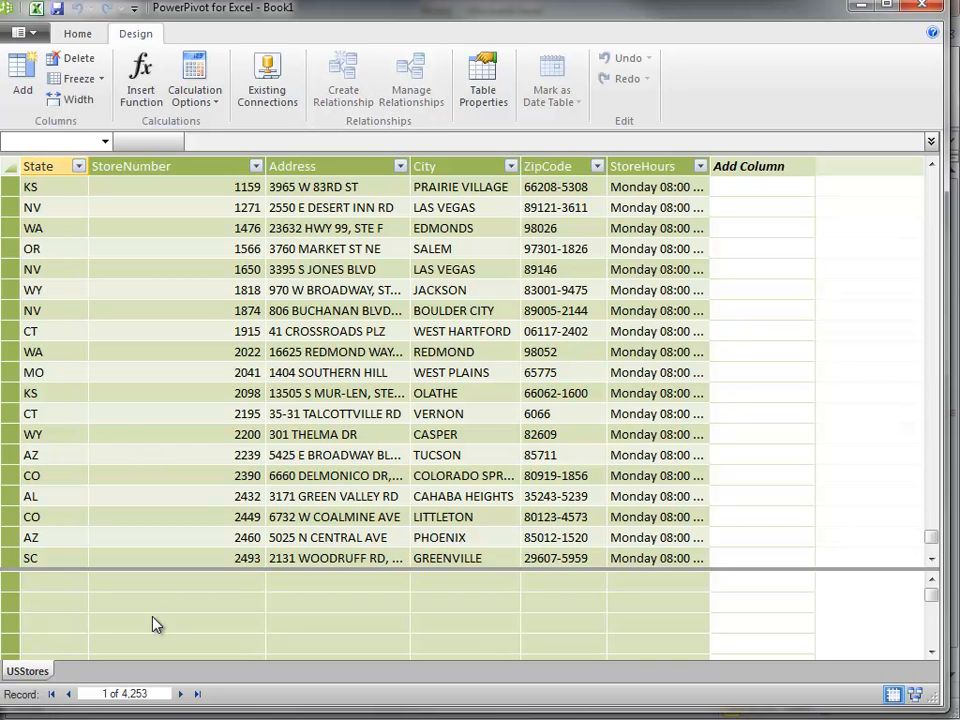
left_click(246, 207)
left_click(246, 393)
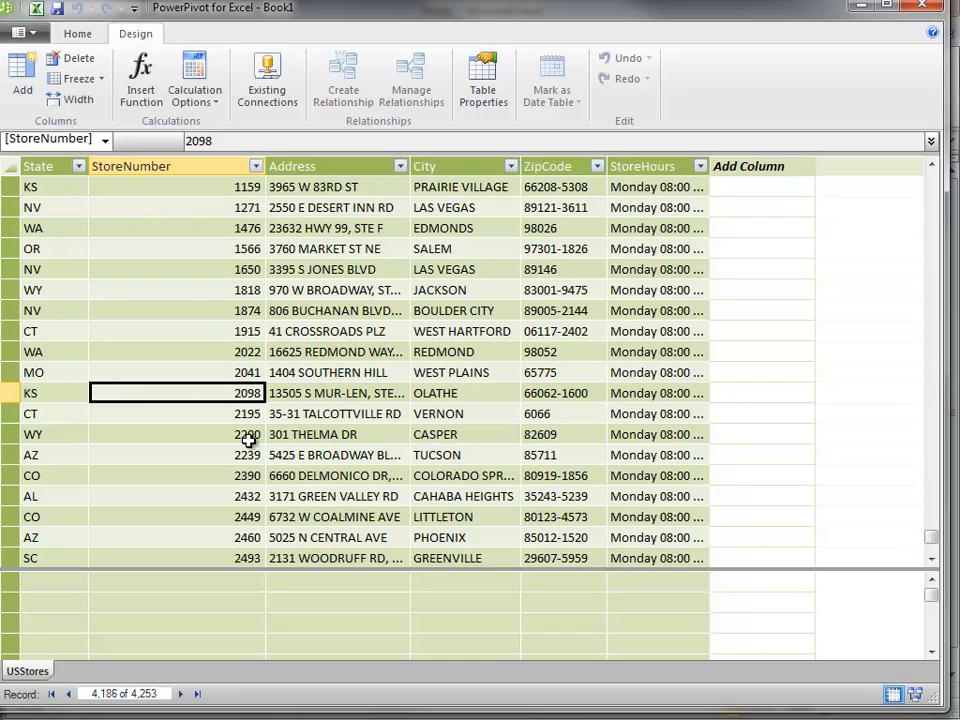